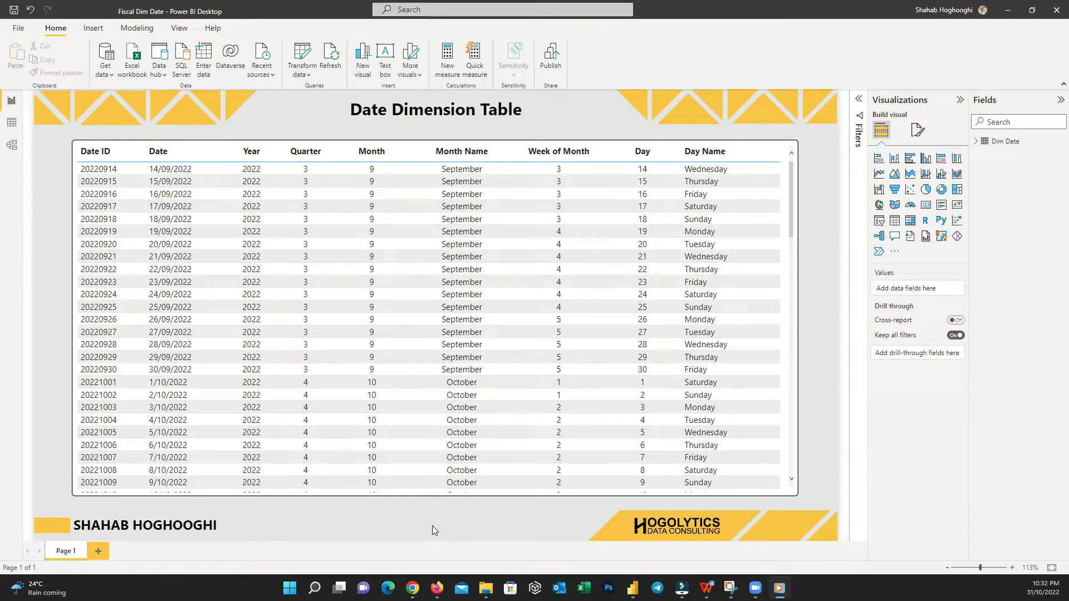
Expand Dim Date in the Fields pane and highlight the finished Fiscal Year, Quarter and Month columns
click(976, 141)
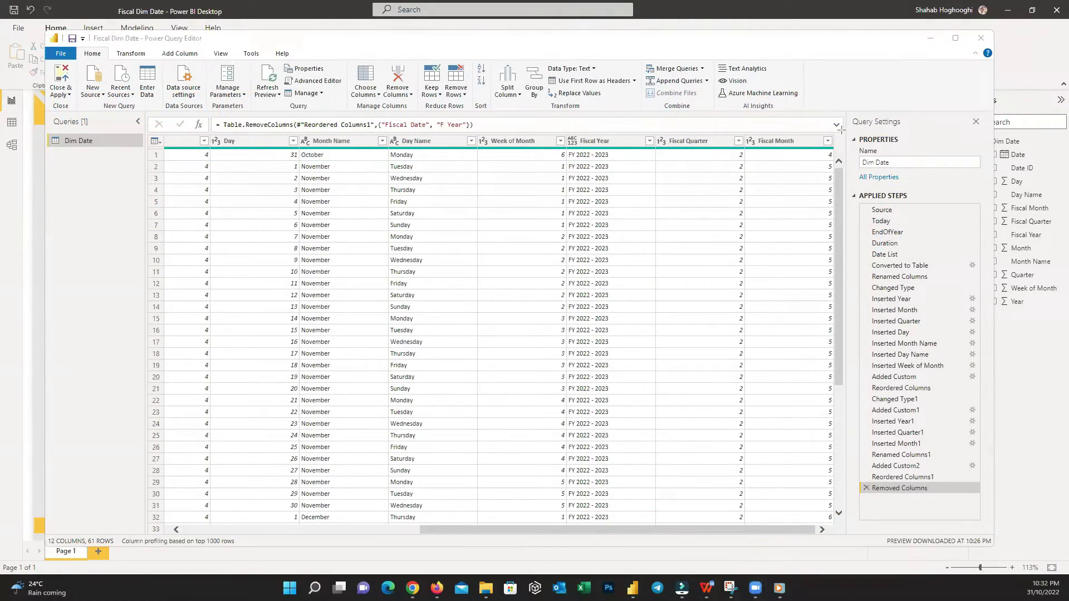
mouse_move(729, 369)
mouse_down()
mouse_move(616, 551)
mouse_move(555, 546)
mouse_up()
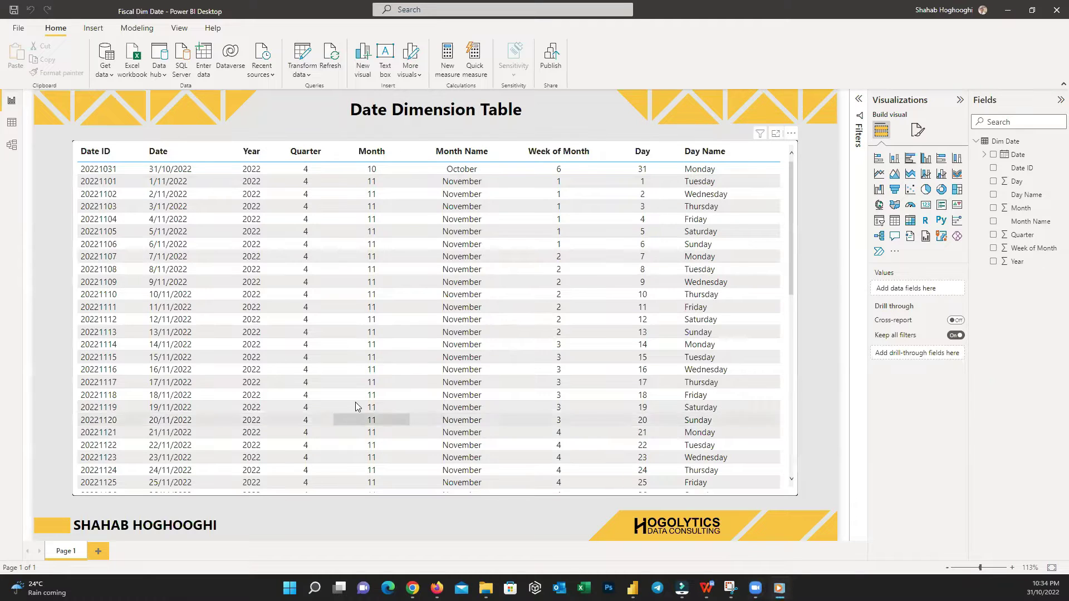
Open the Dim Date query in Power Query Editor and show the Add Column ribbon
click(311, 56)
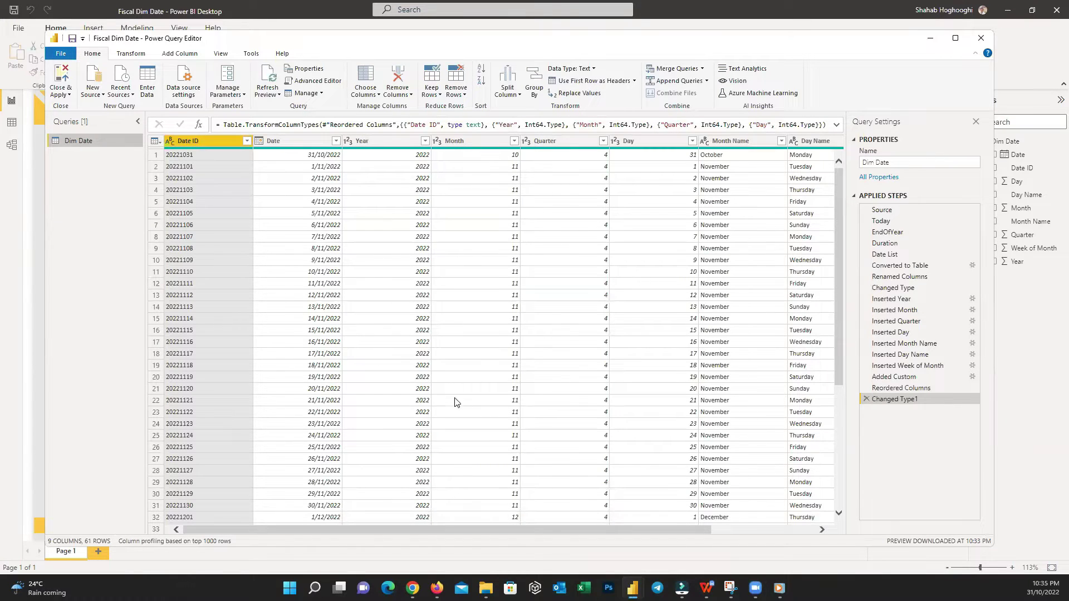
click(174, 54)
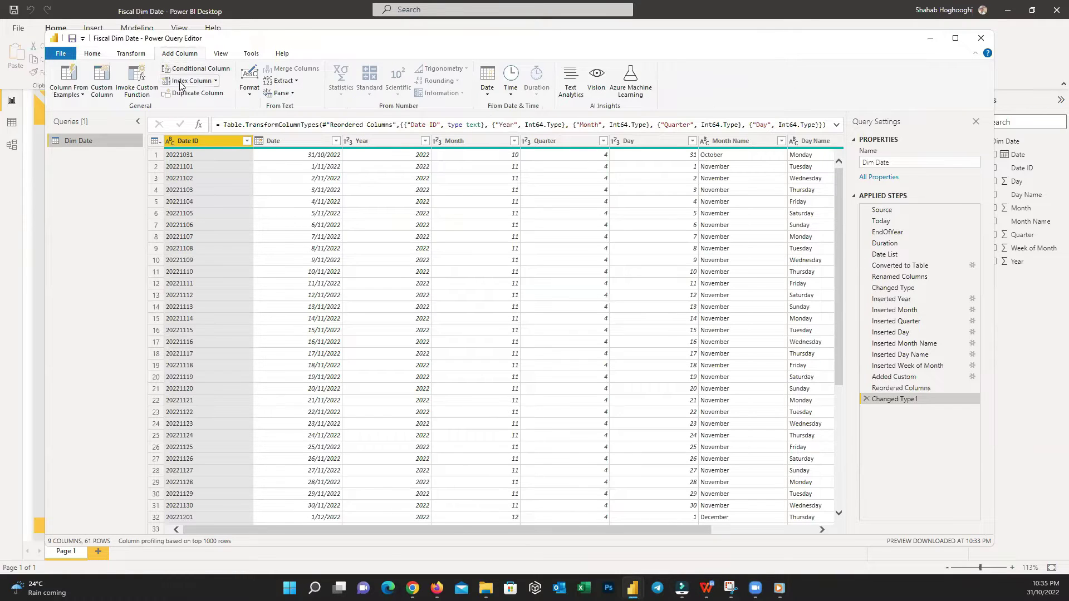
Add a custom column named Fiscal Date with the formula Date.AddMonths([Date], 6)
click(104, 83)
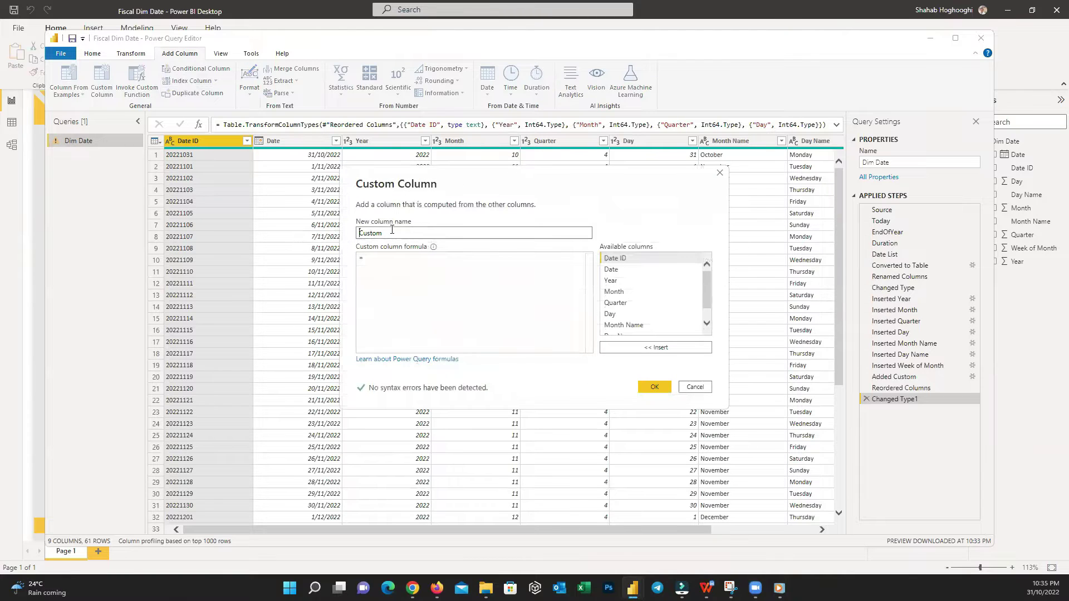
double_click(392, 231)
text(Fiscal Date)
click(373, 264)
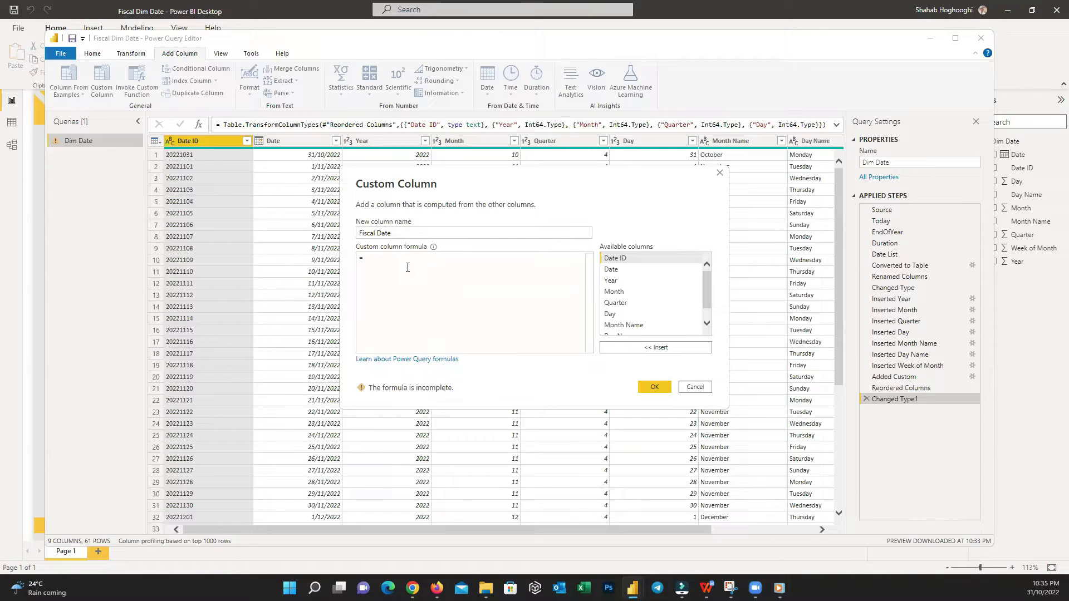
text(Date.)
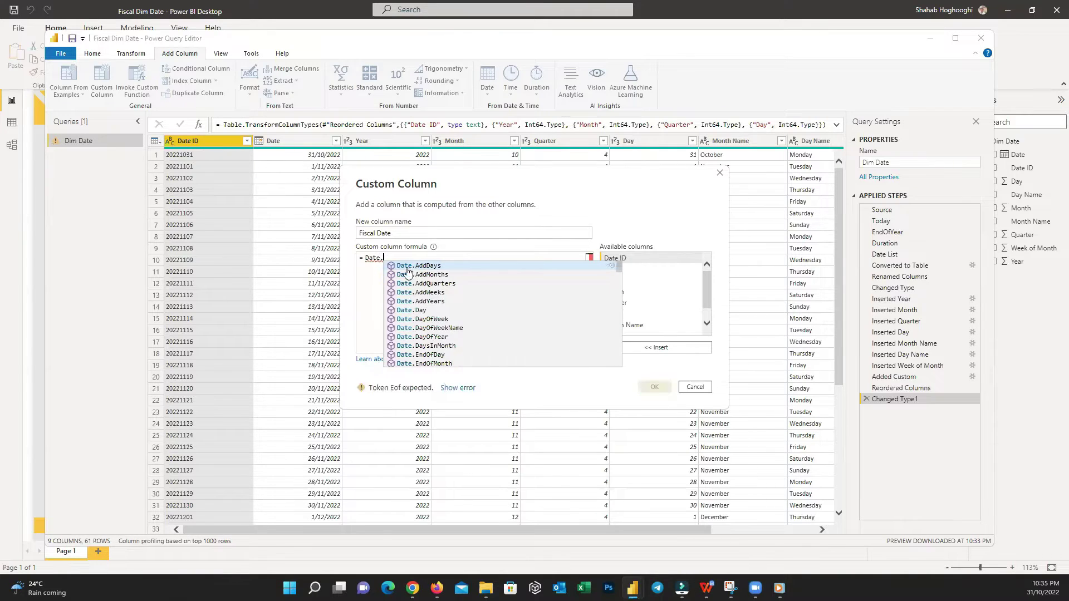
text(AddMon)
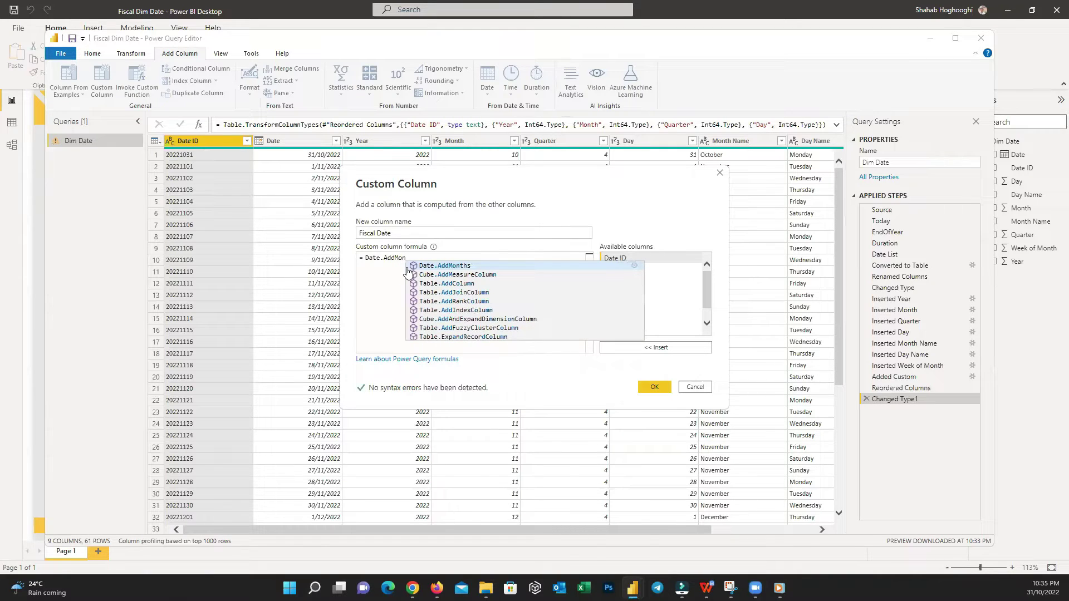
text(ths)
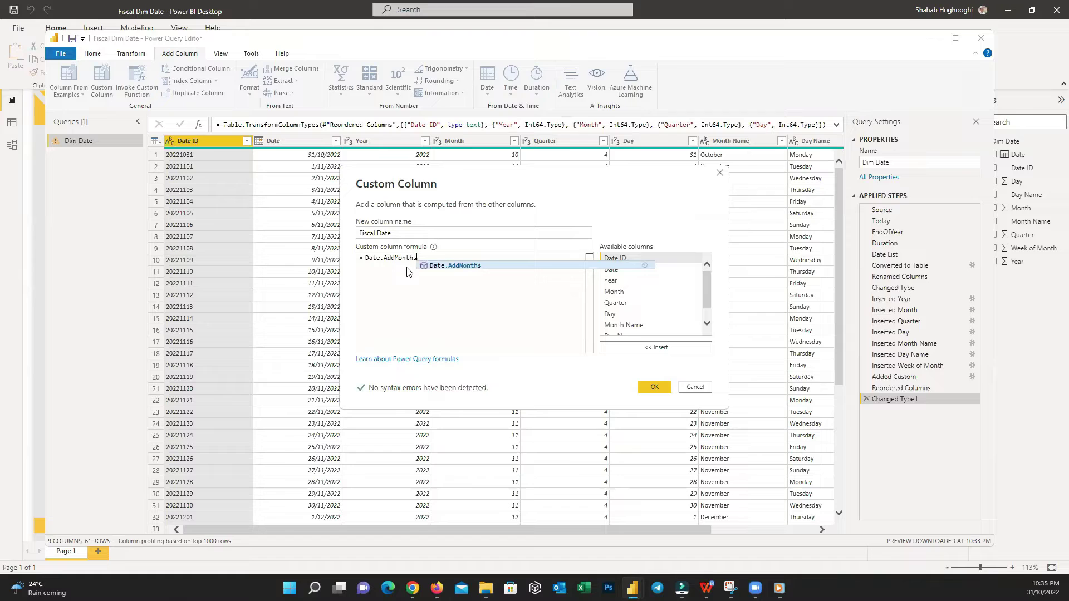
text(()
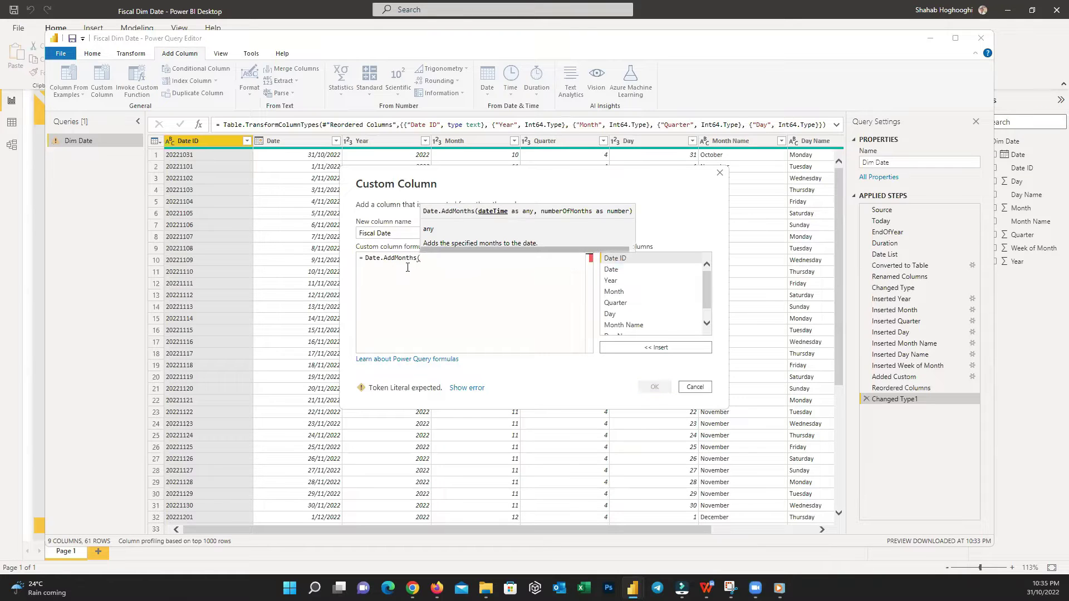
double_click(616, 271)
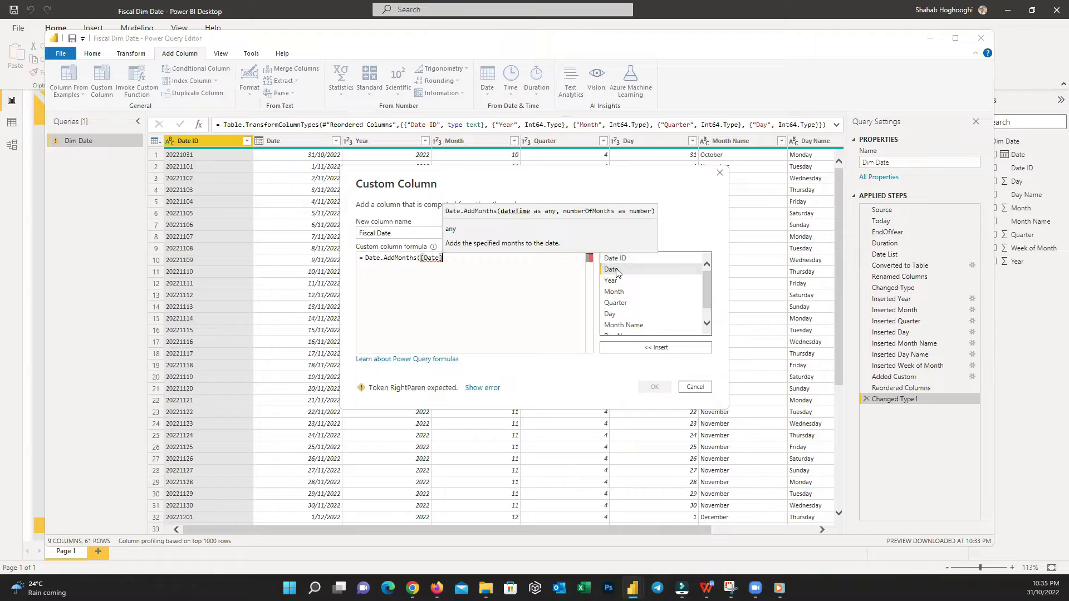
text(,)
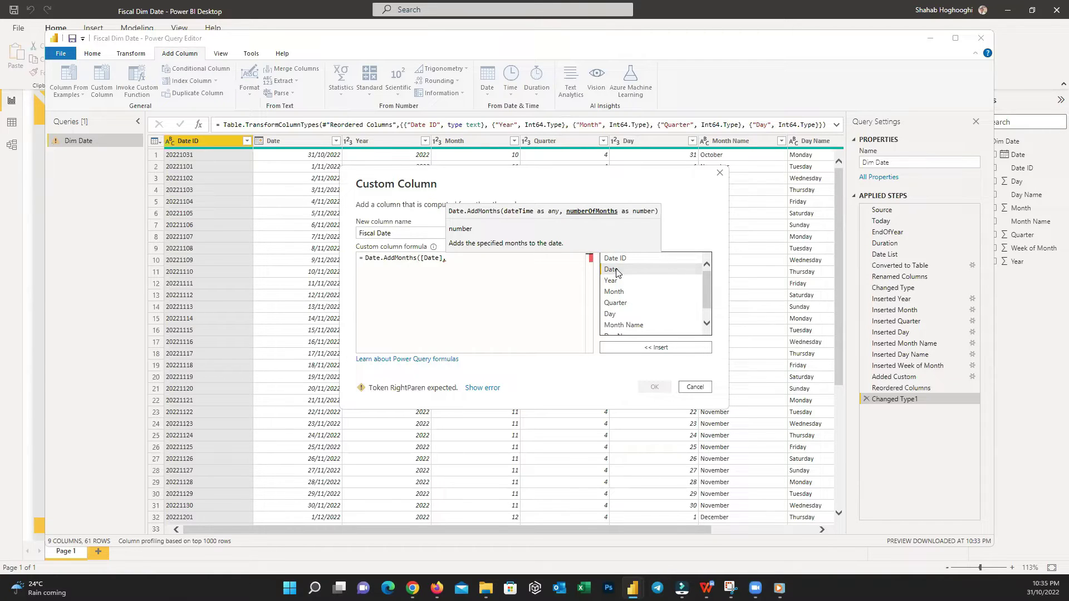
text( 6)
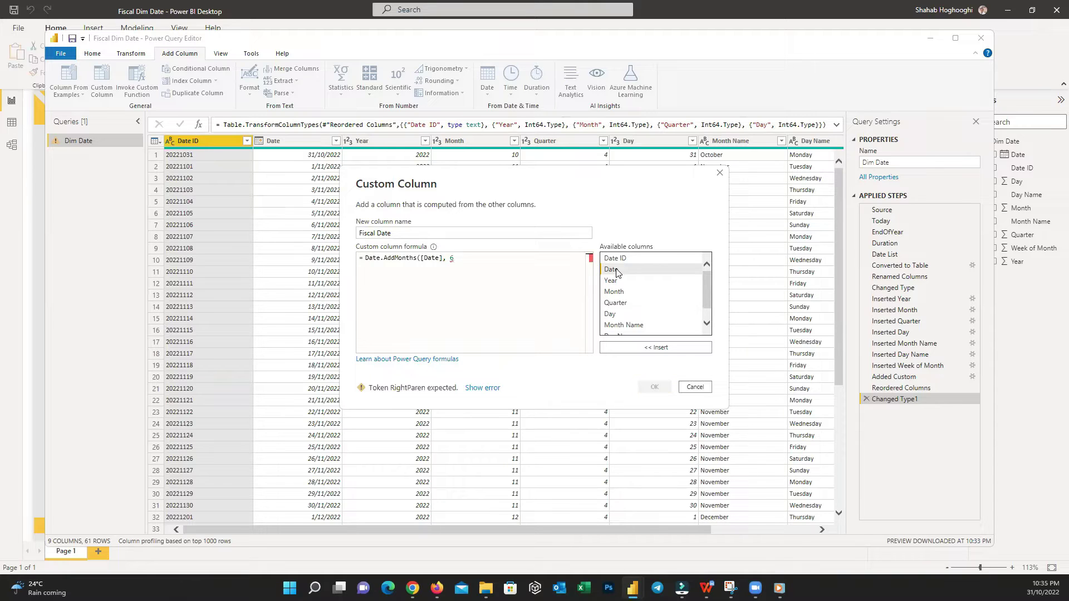
text( ))
click(656, 387)
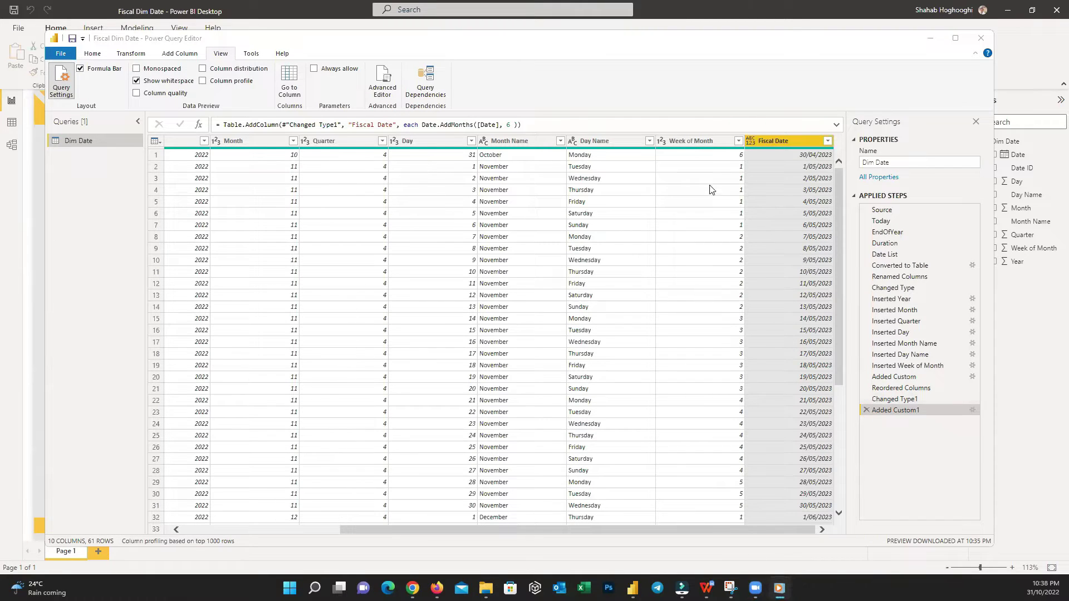
Extract the year from Fiscal Date into a new column and rename it FYear
click(167, 58)
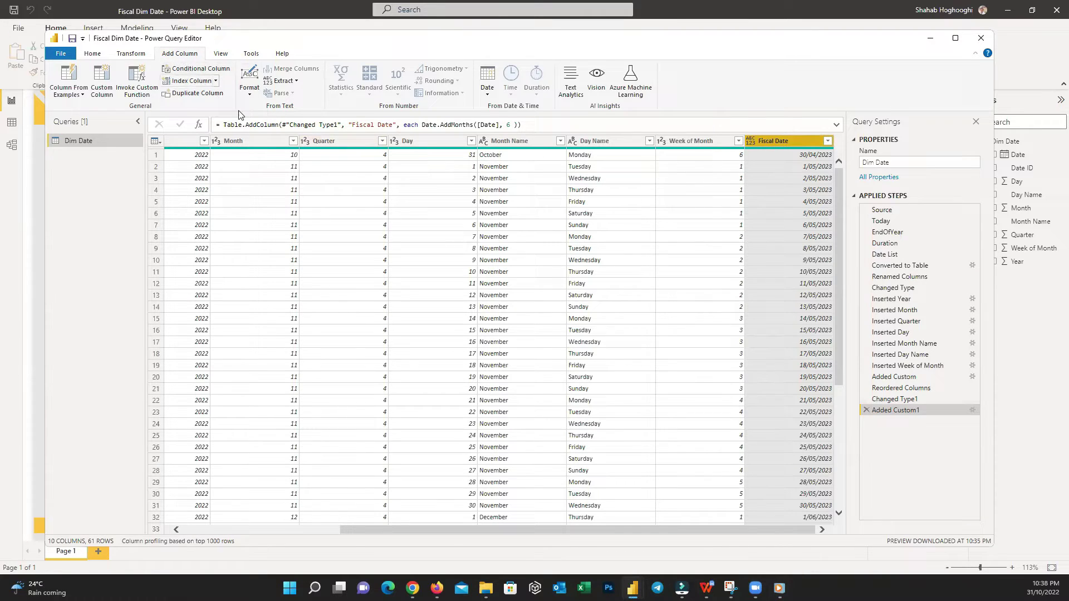
click(487, 95)
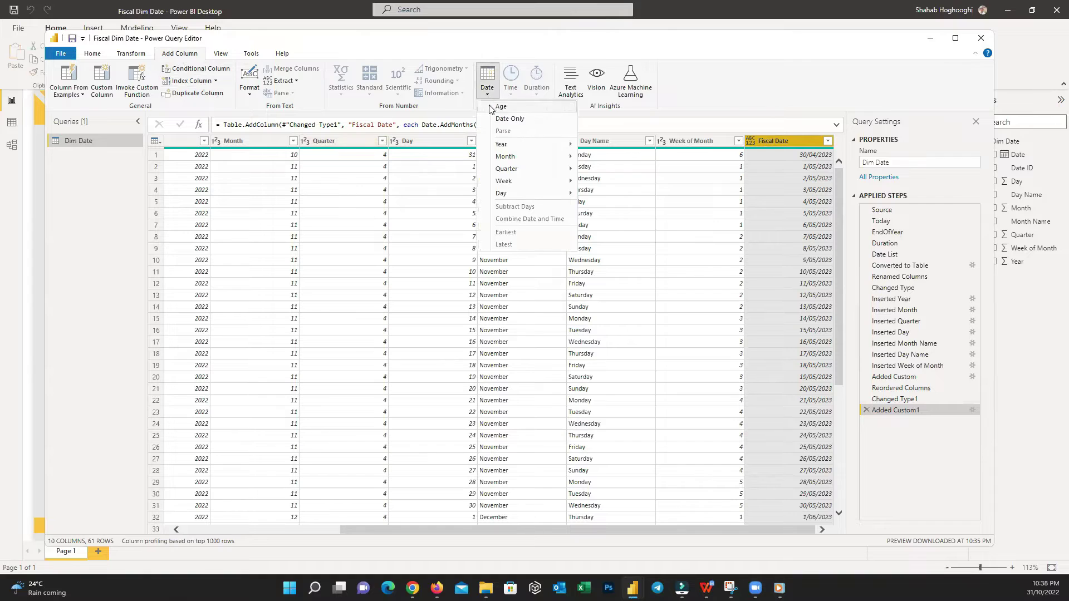
mouse_move(526, 148)
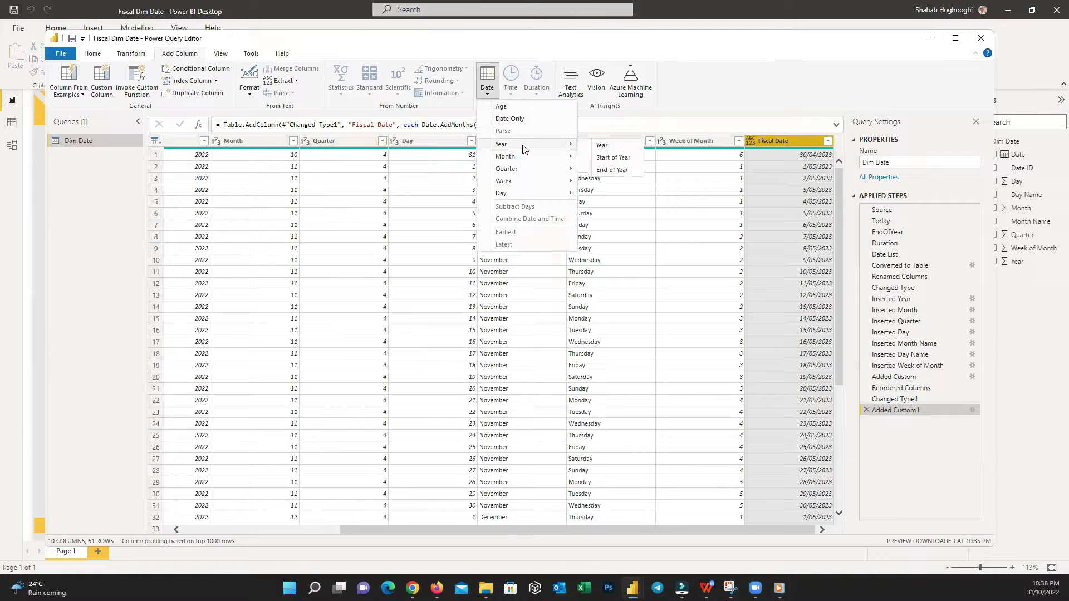
click(591, 146)
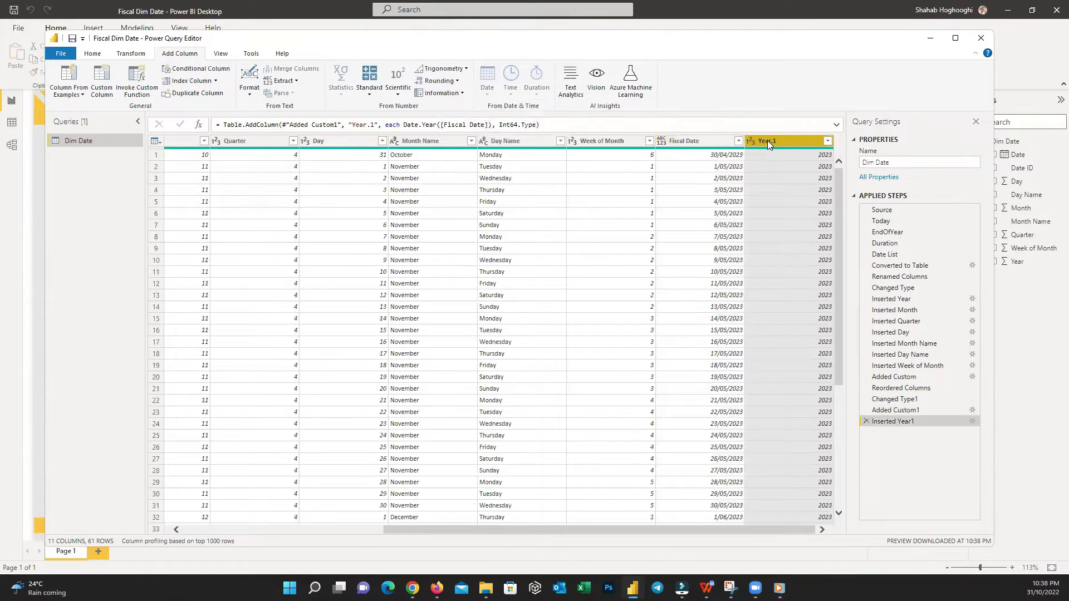
double_click(767, 140)
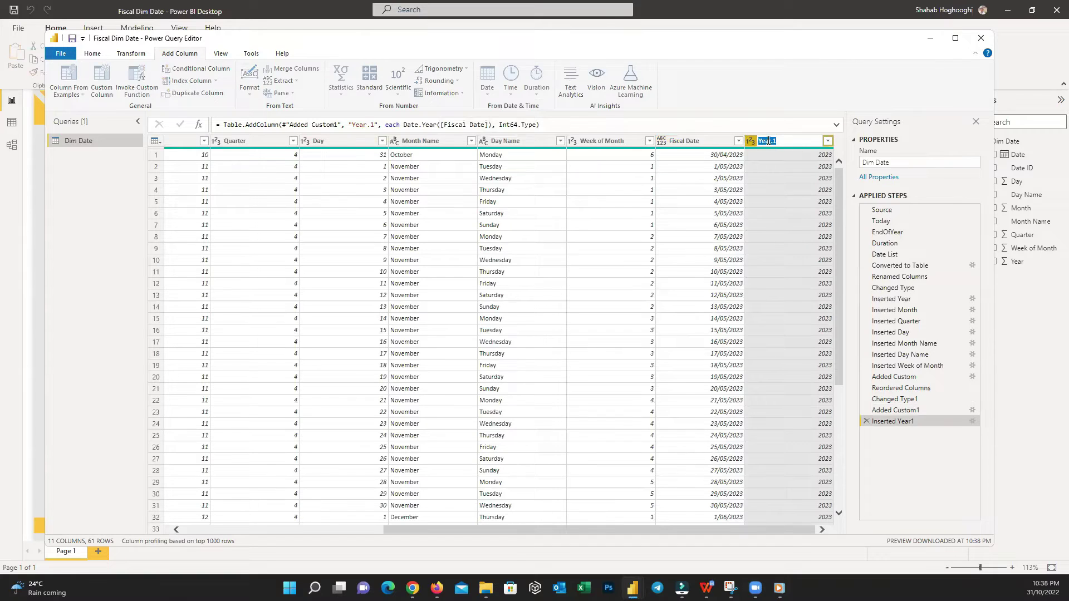
text(F)
key(Return)
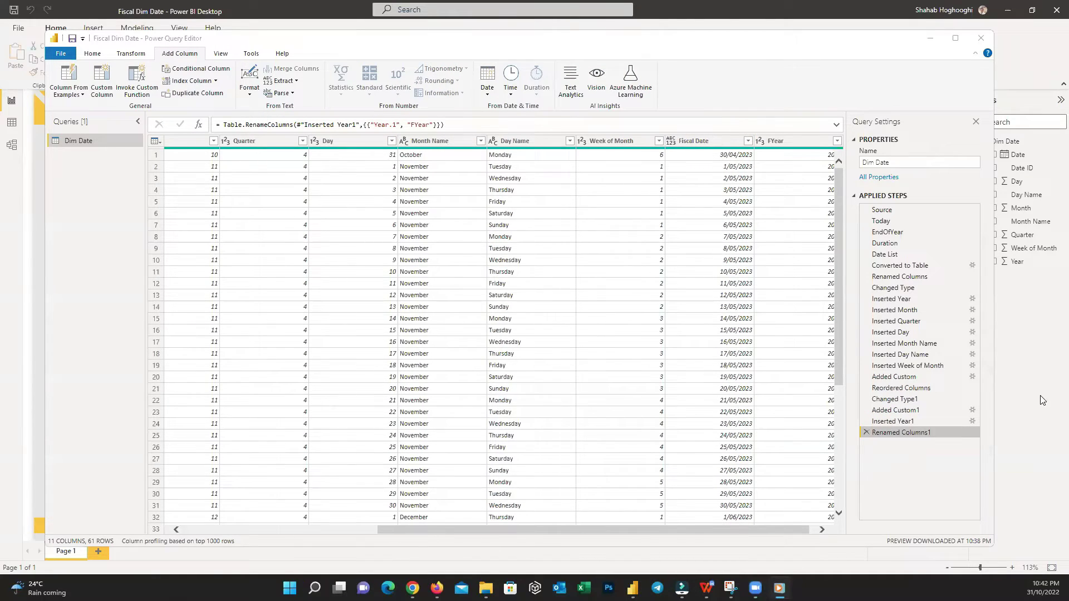
Add a Fiscal Year custom column: "FY" & Number.ToText([FYear]-1) & " - " & Number.ToText([FYear])
click(103, 89)
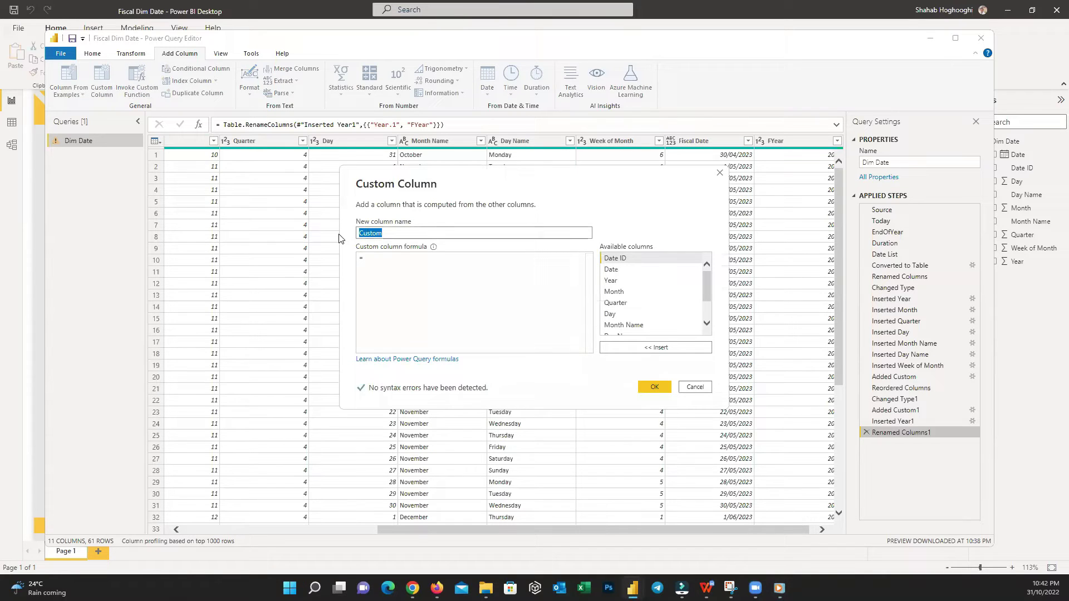
text(Fiscal Year)
click(396, 265)
text("FY)
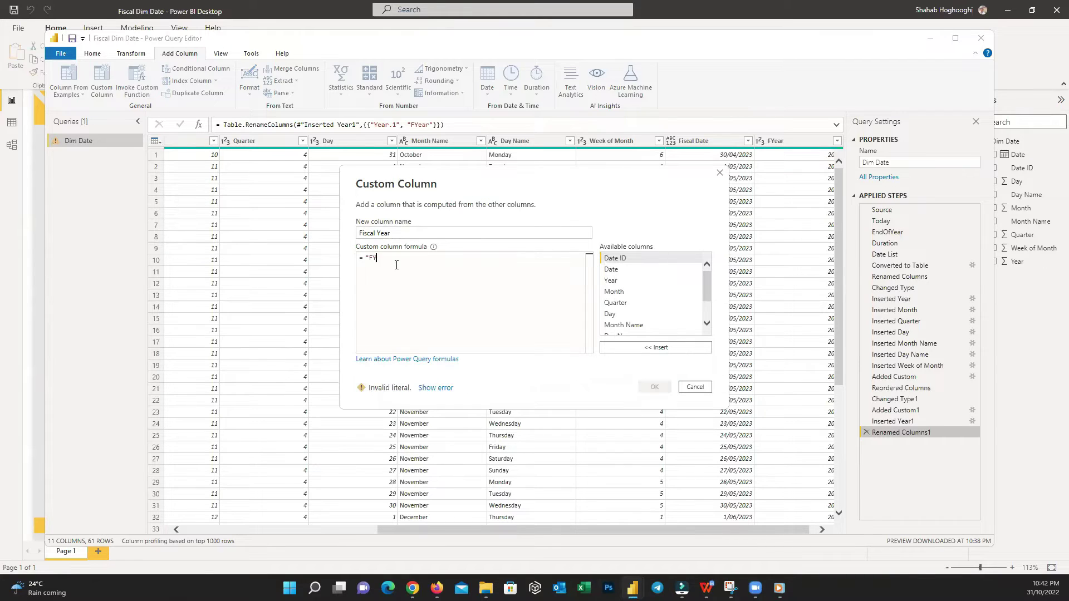
text(" & Number.To)
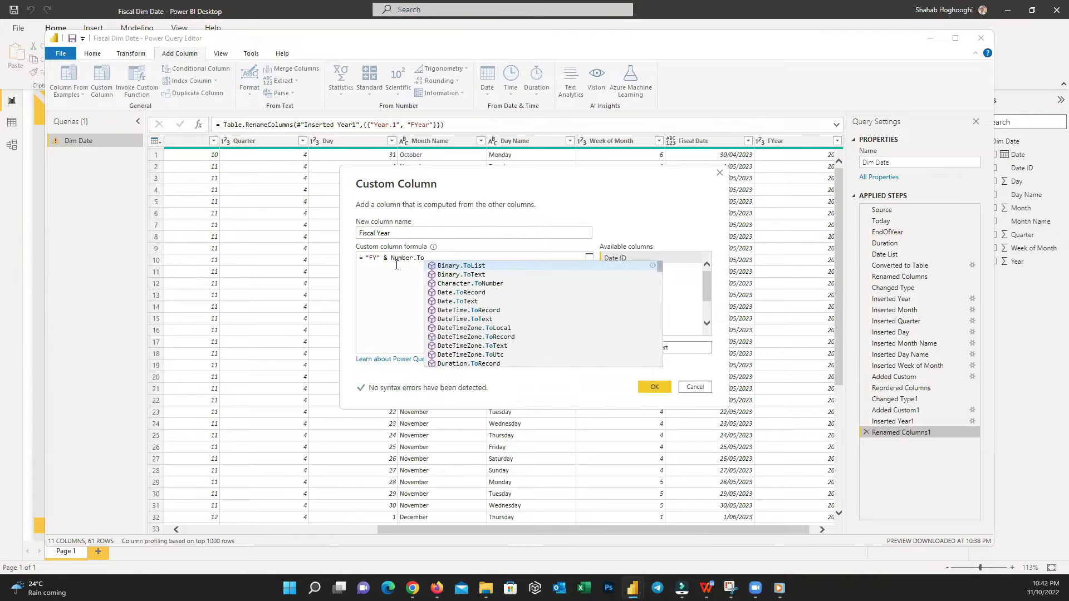
text(Text)
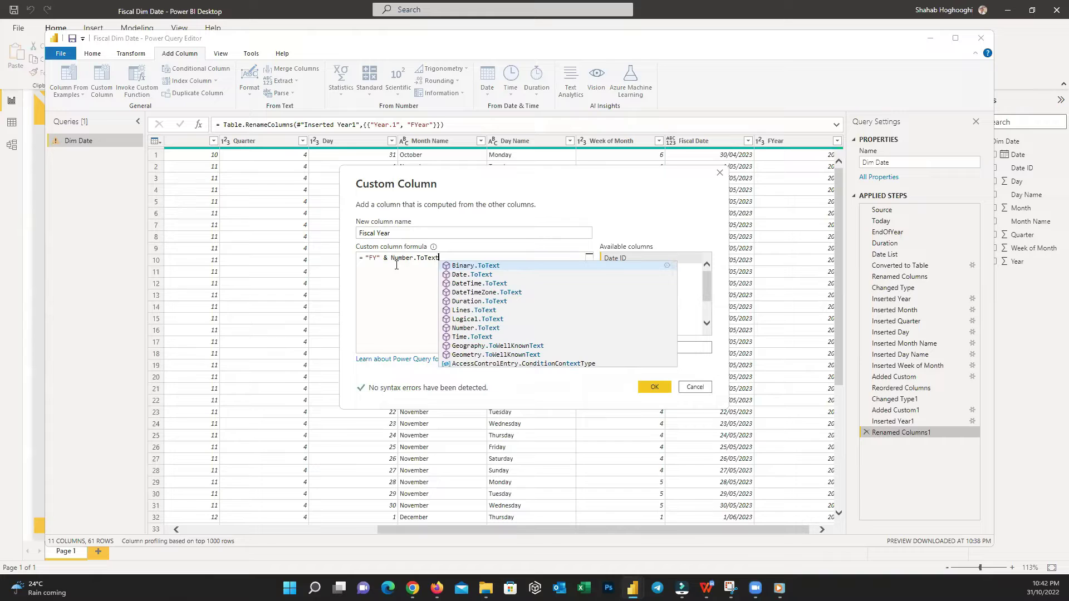
text(()
scroll(646, 301, down, 3)
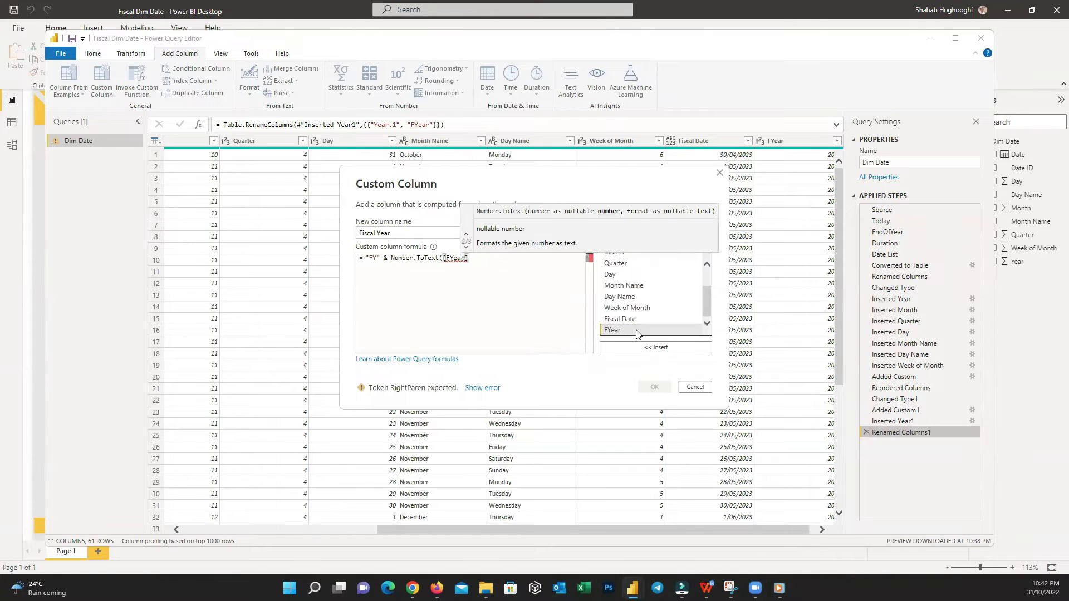
double_click(636, 331)
text(-1) &)
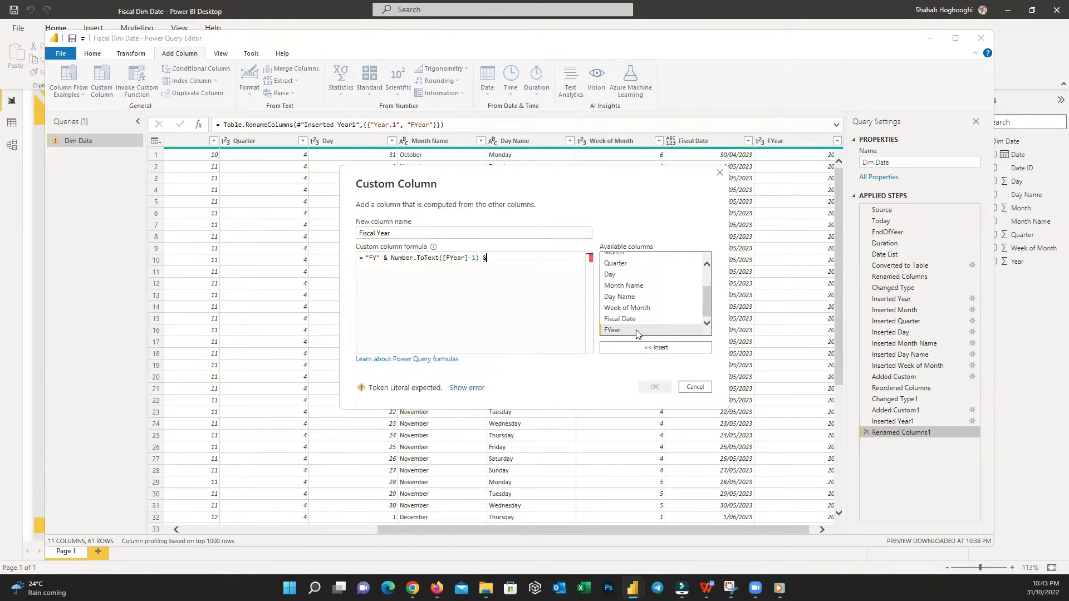
text( " - ")
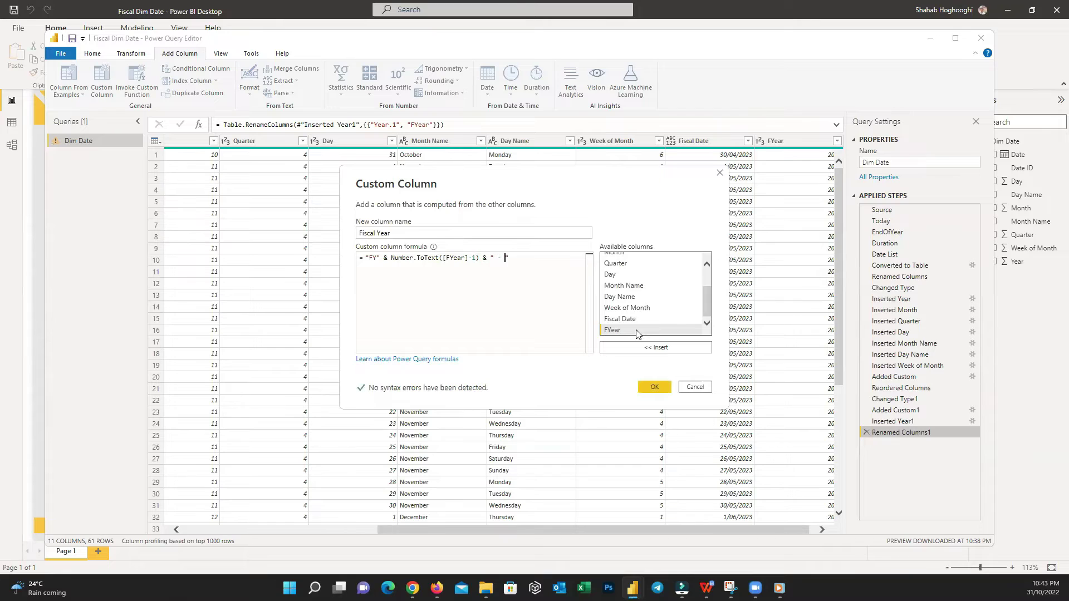
text( - " &)
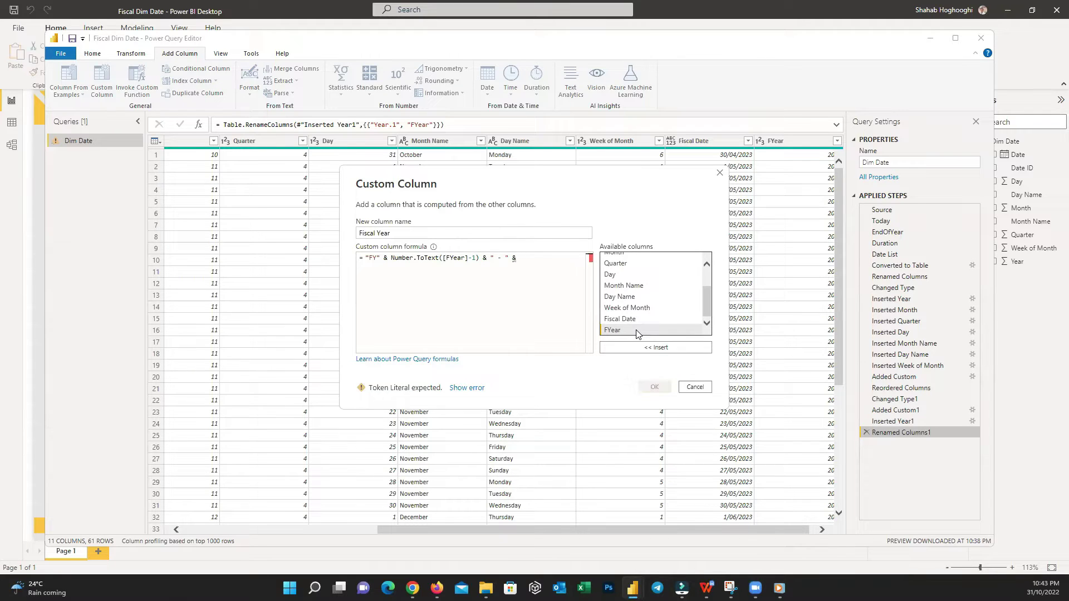
text( Number.To)
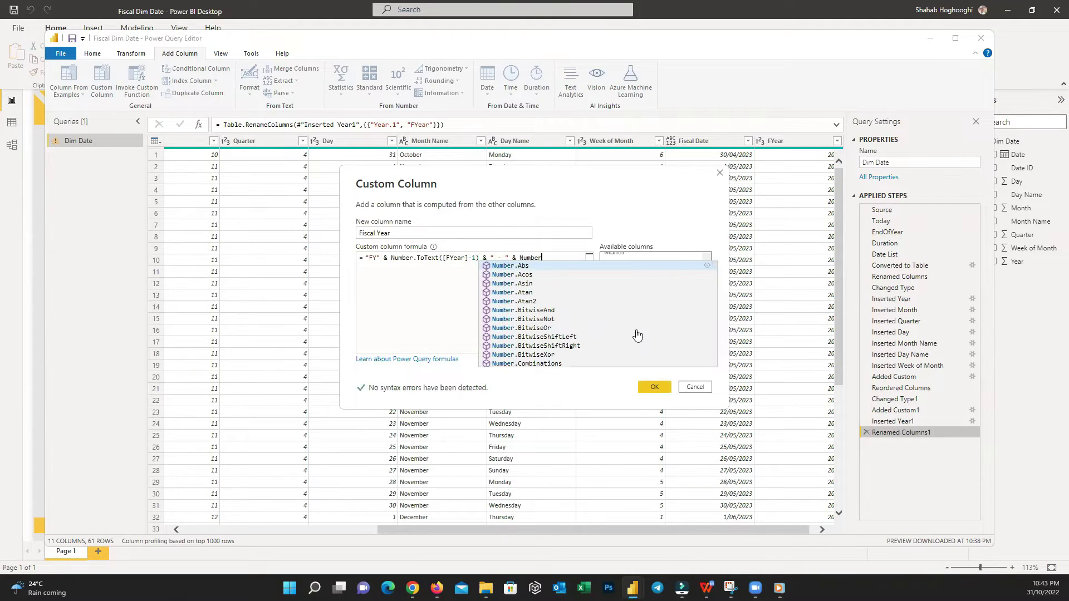
text(Text()
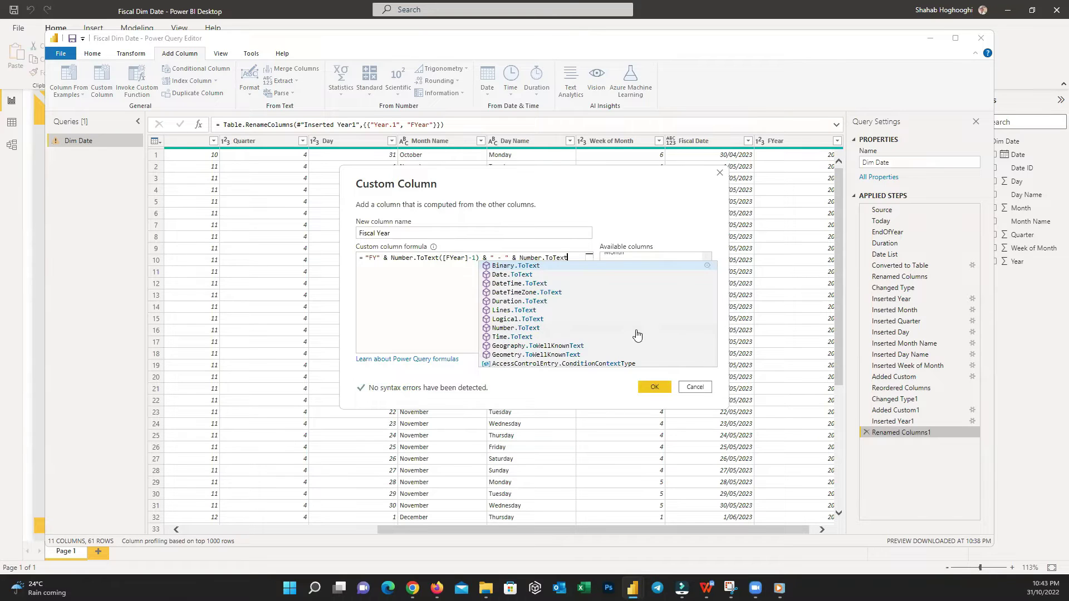
double_click(637, 331)
text())
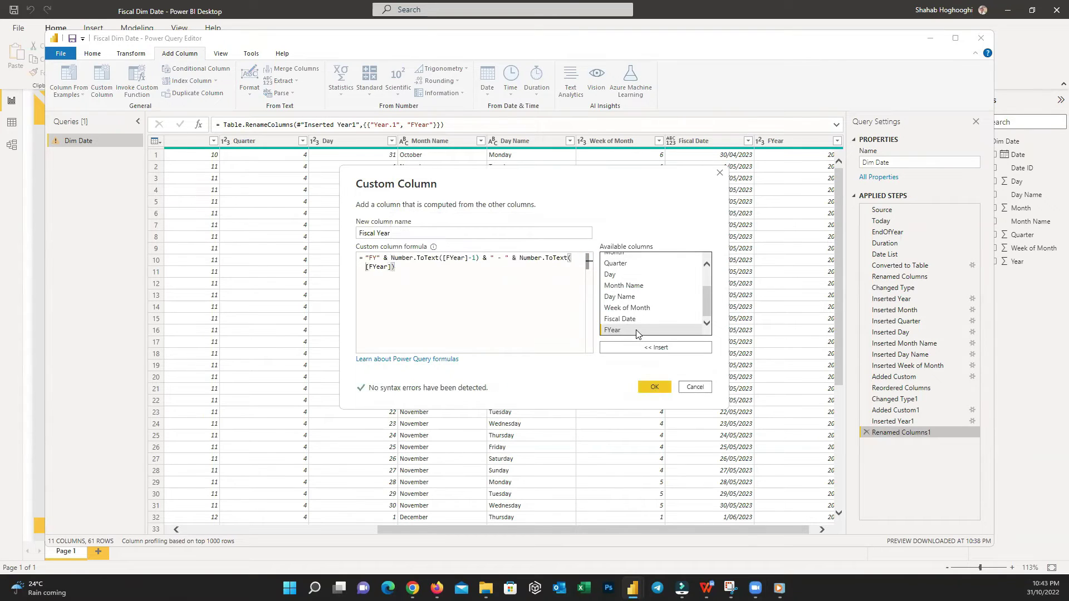
click(655, 386)
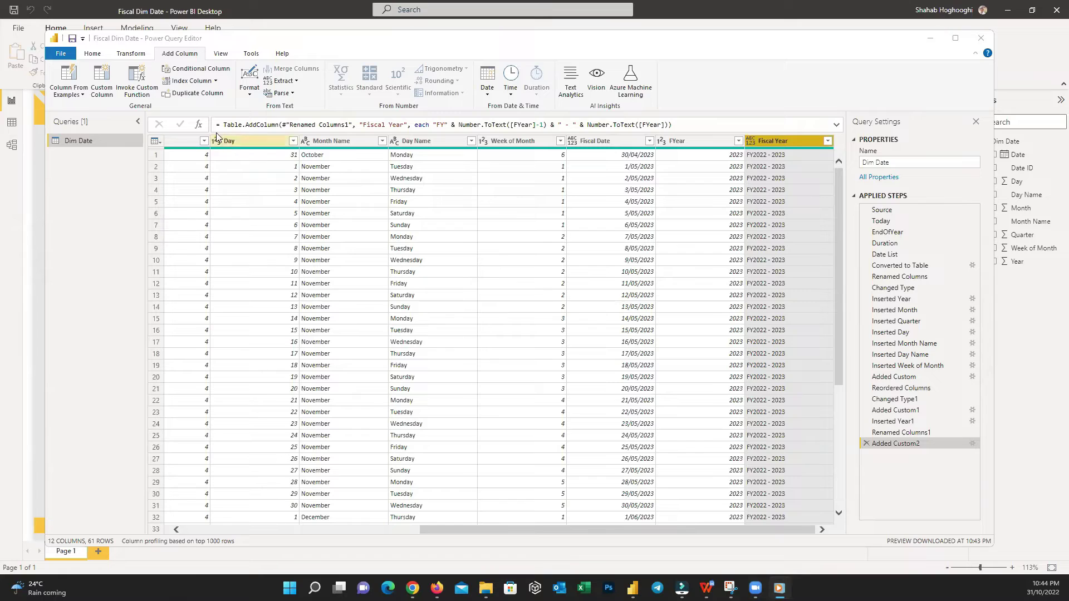
Add a Quarter of Year column from Fiscal Date, named Financial Quarter
click(601, 139)
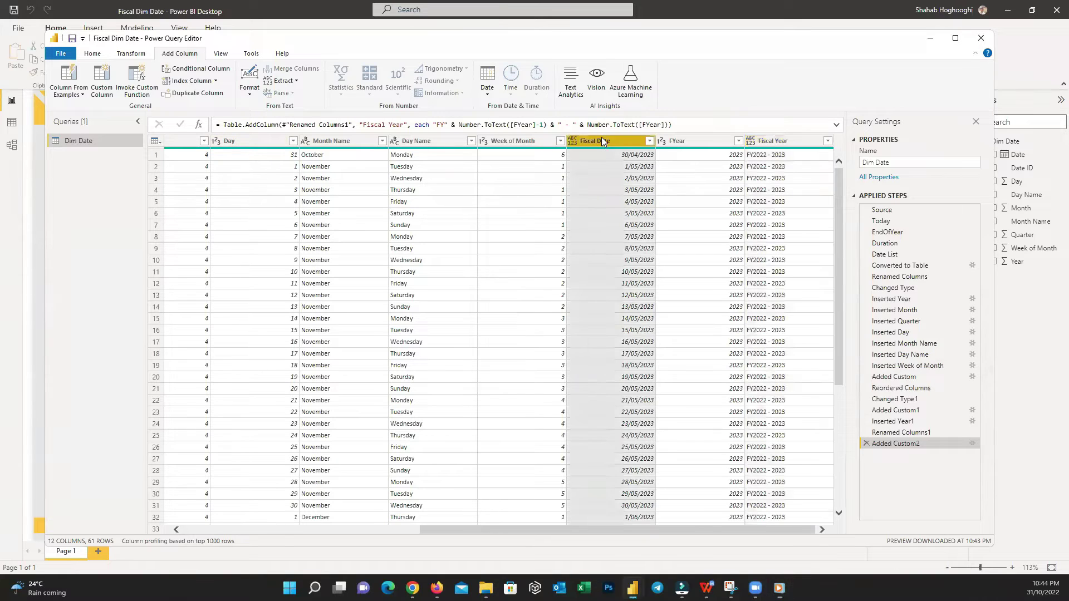
click(487, 89)
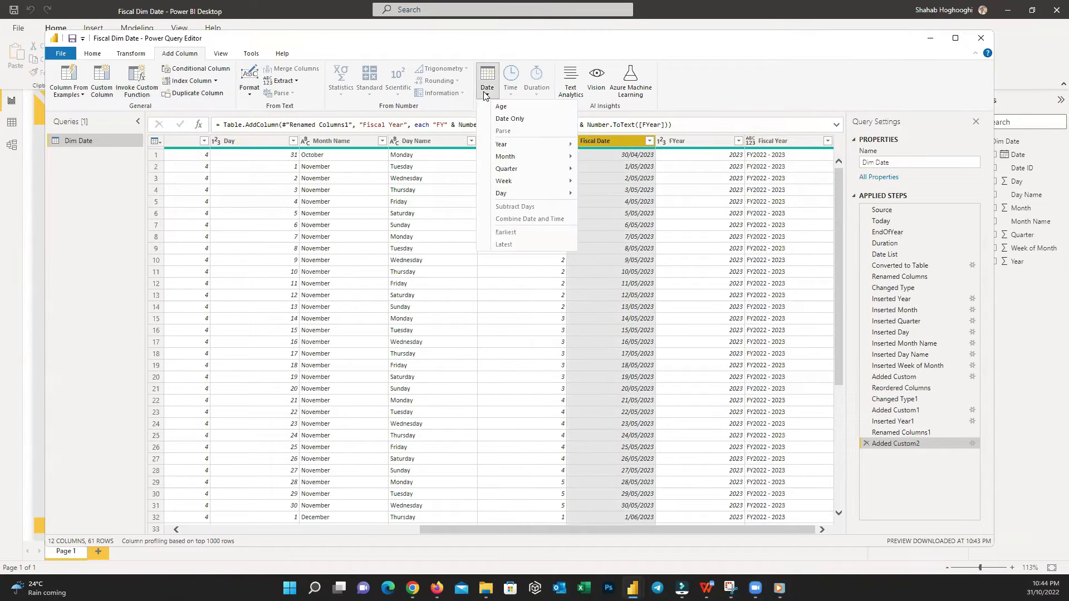
mouse_move(529, 173)
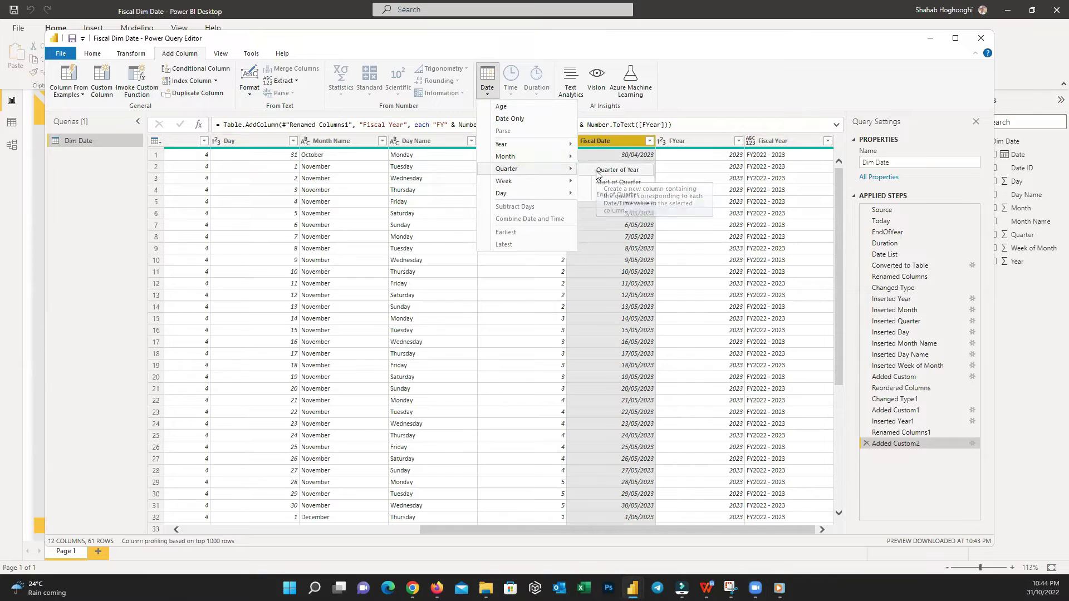
click(617, 169)
double_click(778, 140)
text(Financial Quarter)
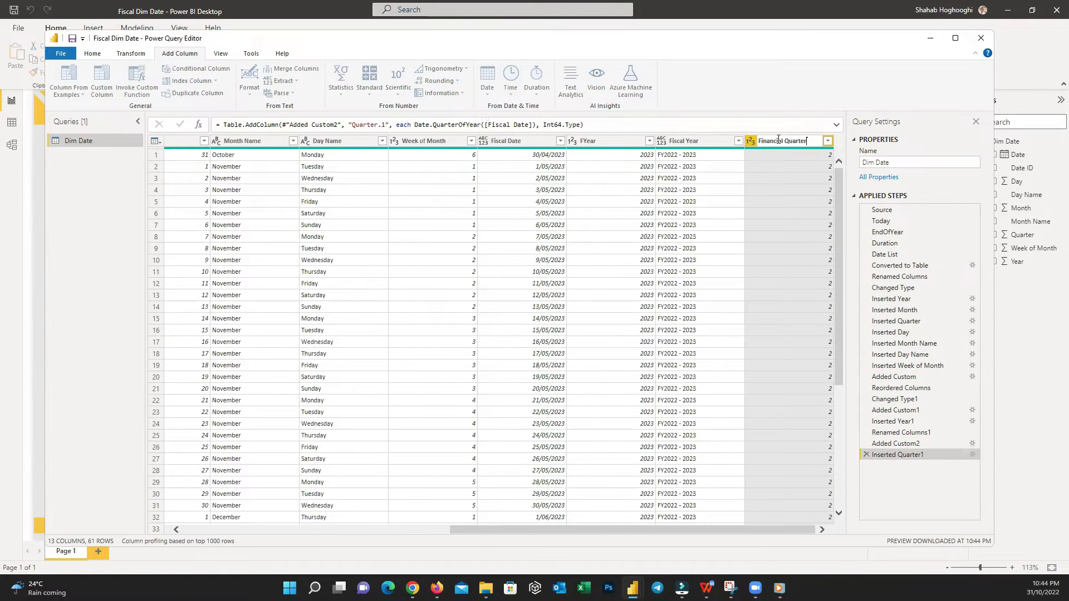
key(Return)
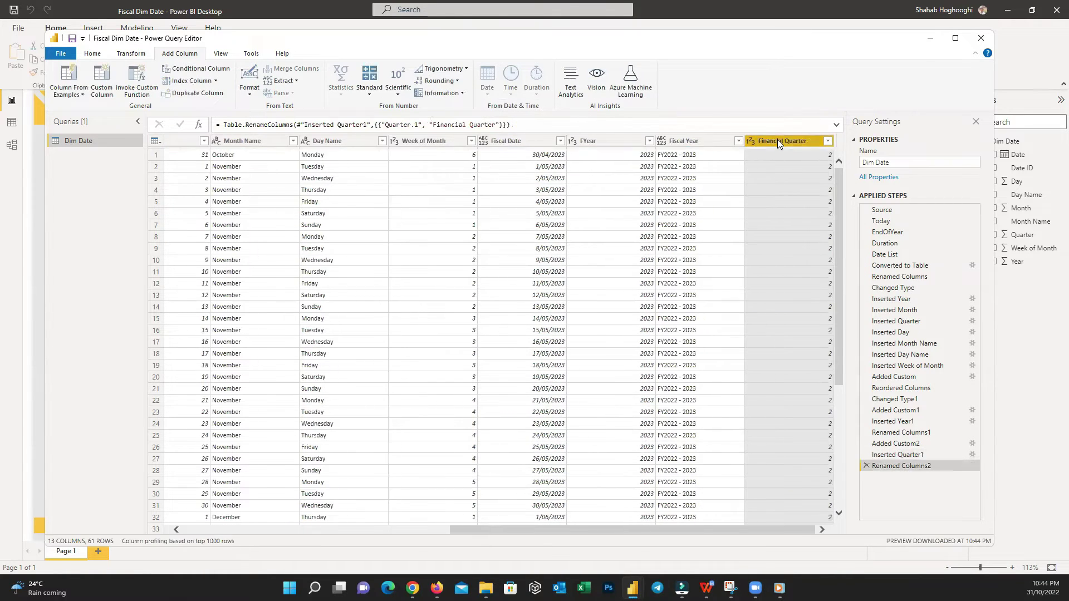
Add a Month column from Fiscal Date, named Financial Month
click(501, 143)
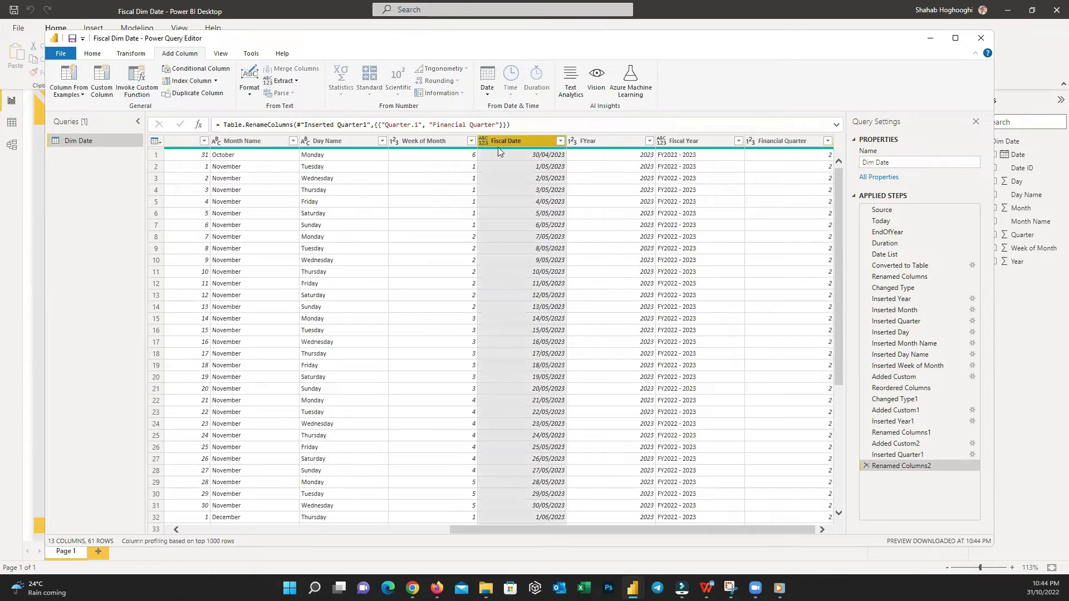
click(487, 80)
mouse_move(528, 156)
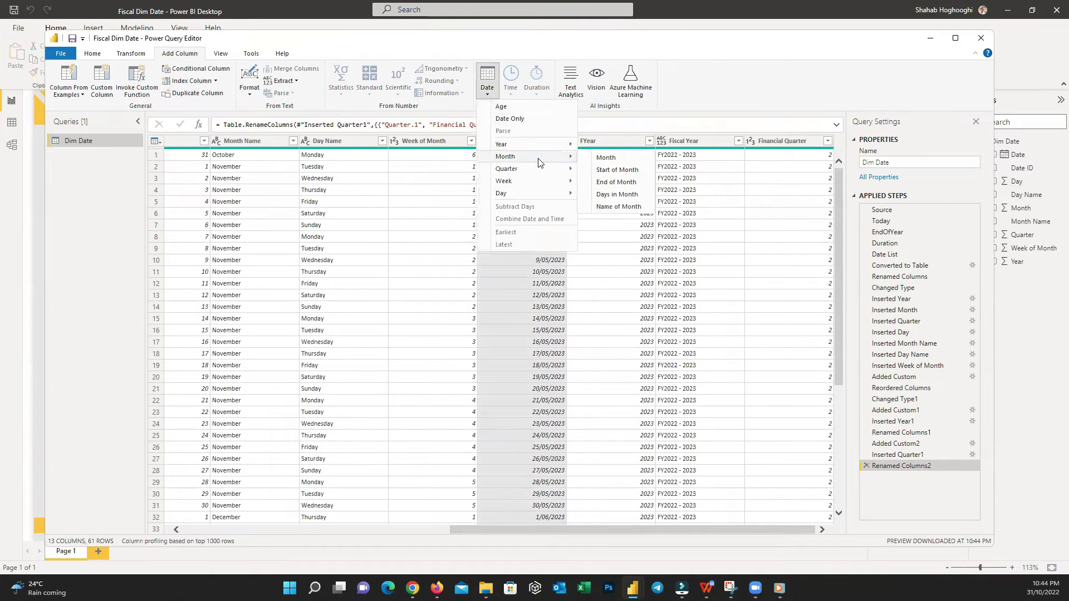
click(595, 157)
double_click(781, 142)
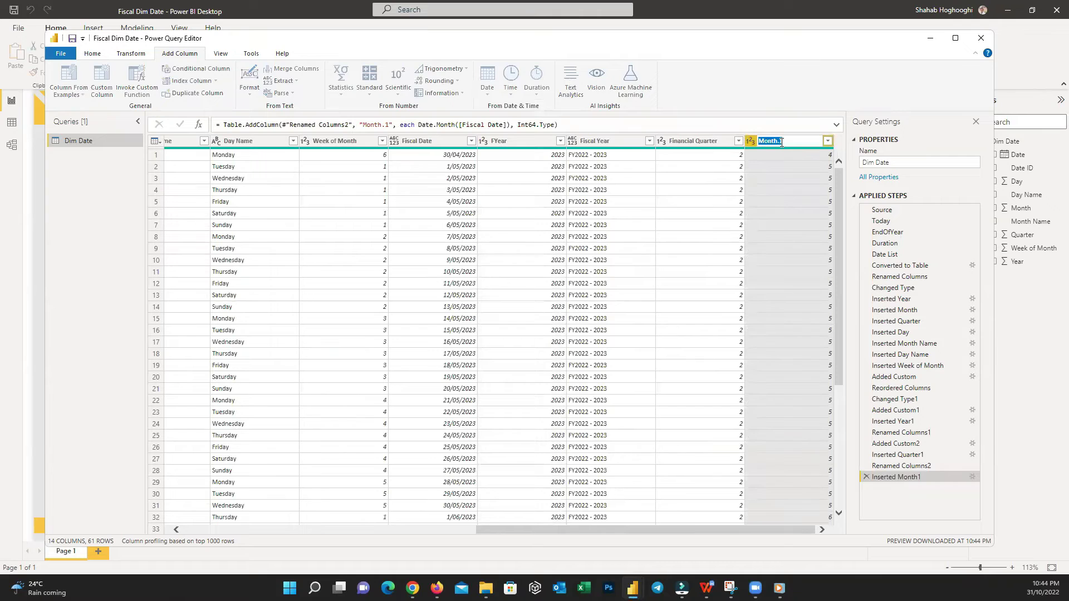
text(Financial)
key(Return)
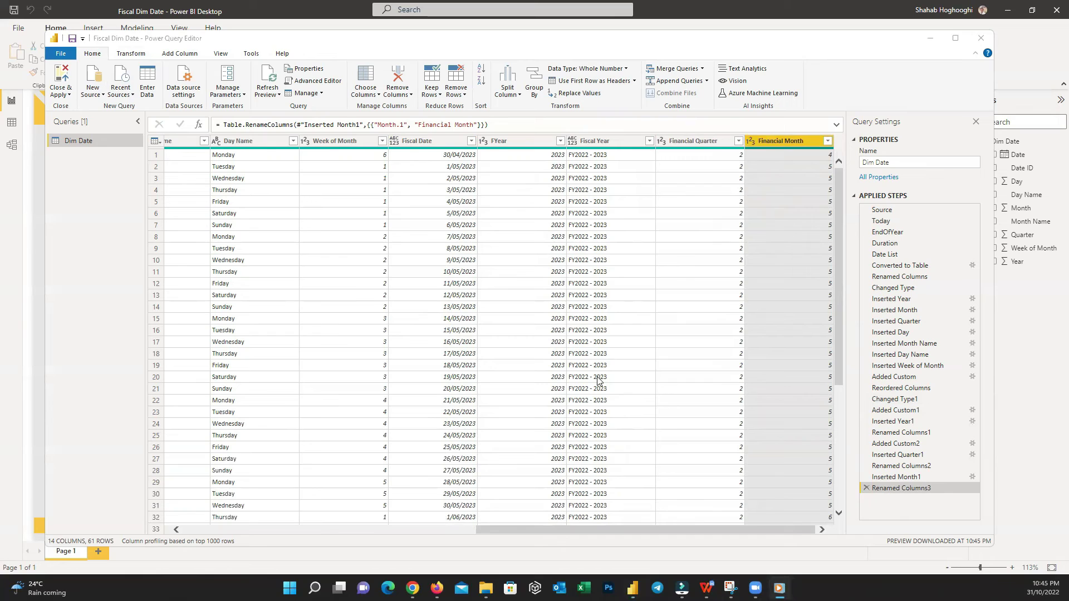
Remove the Fiscal Date and FYear helper columns, then check the Financial Quarter and Month types
click(432, 142)
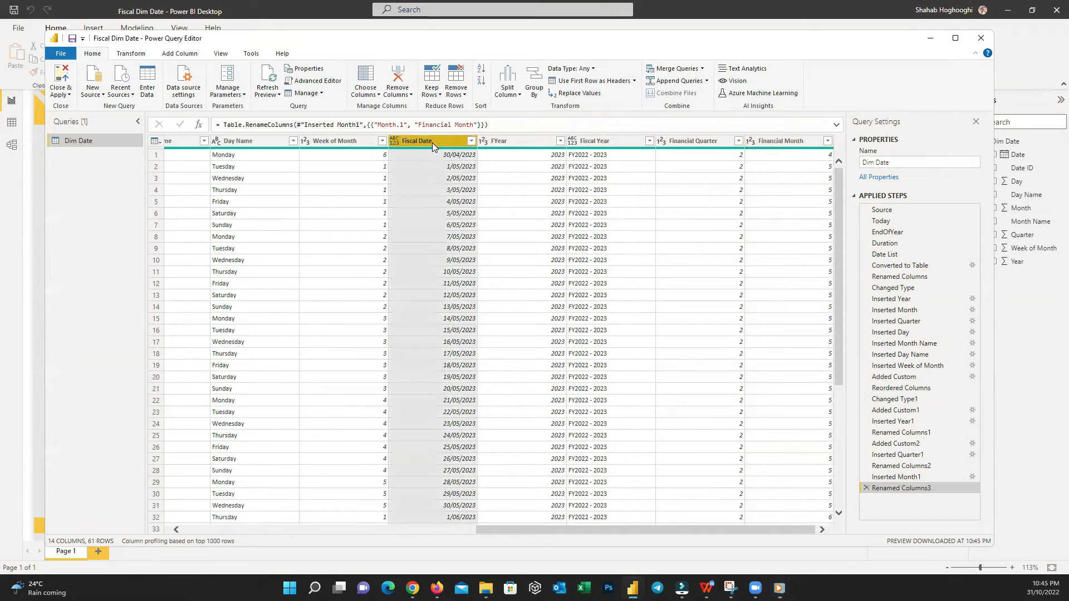
ctrl+click(497, 141)
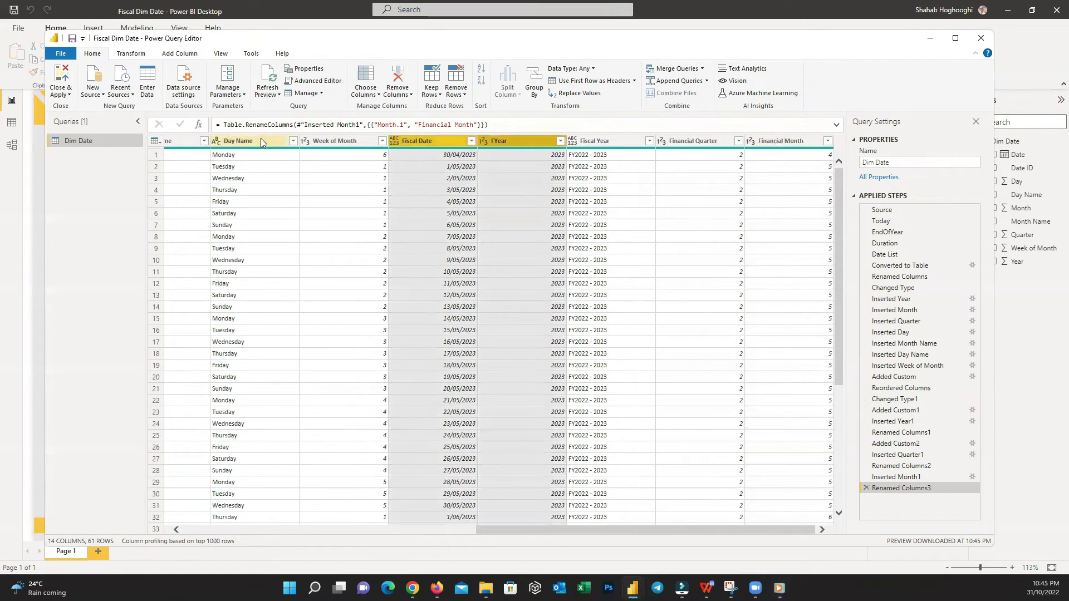
click(400, 79)
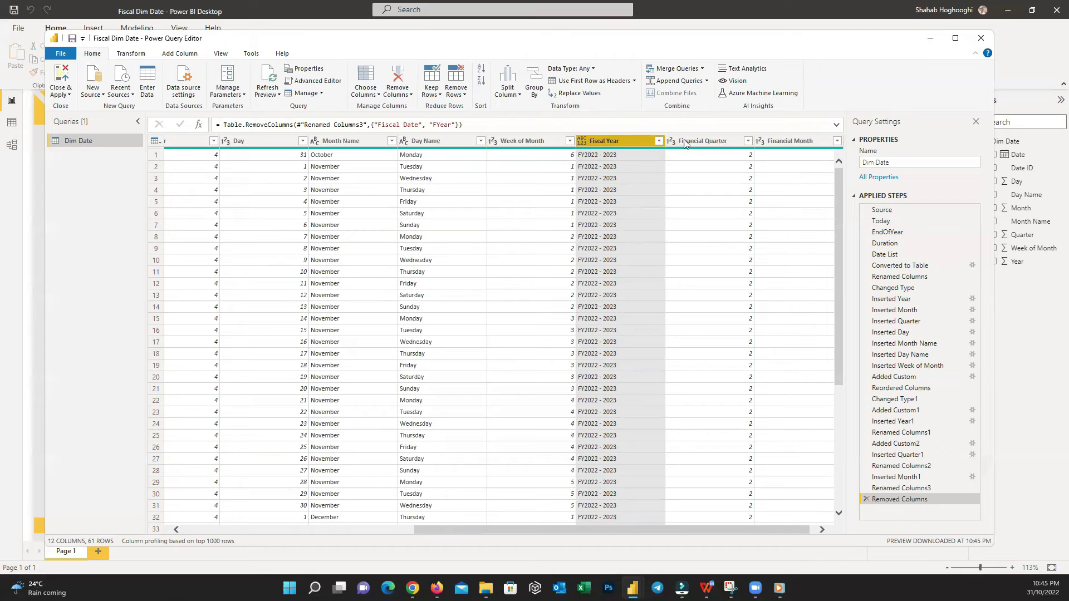
click(699, 142)
click(782, 139)
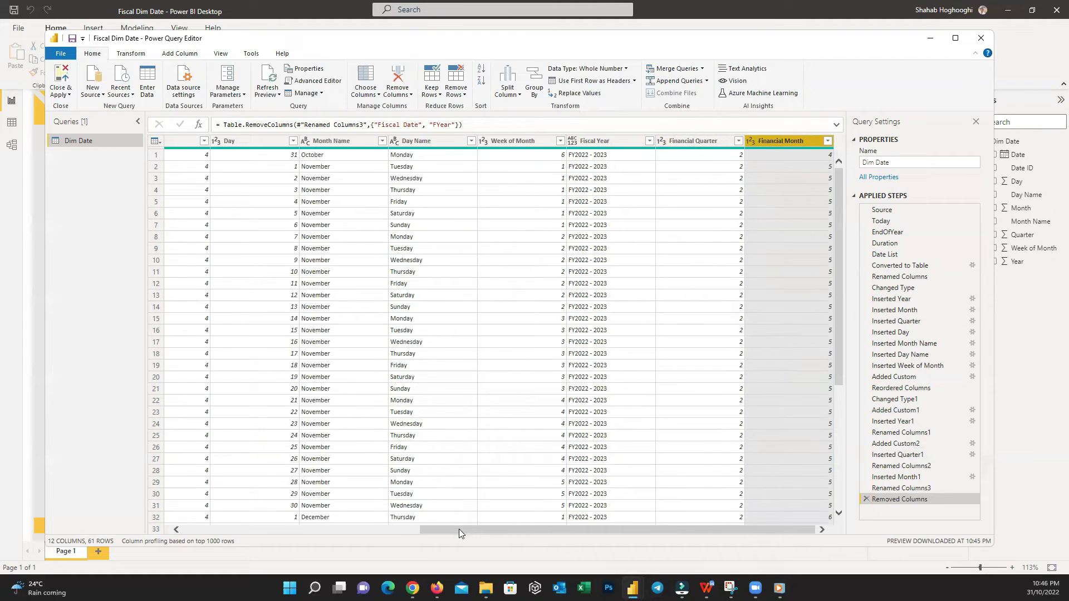
Preview the second row's values beneath the Dim Date grid, scrolling left and back right
drag(459, 529, 215, 529)
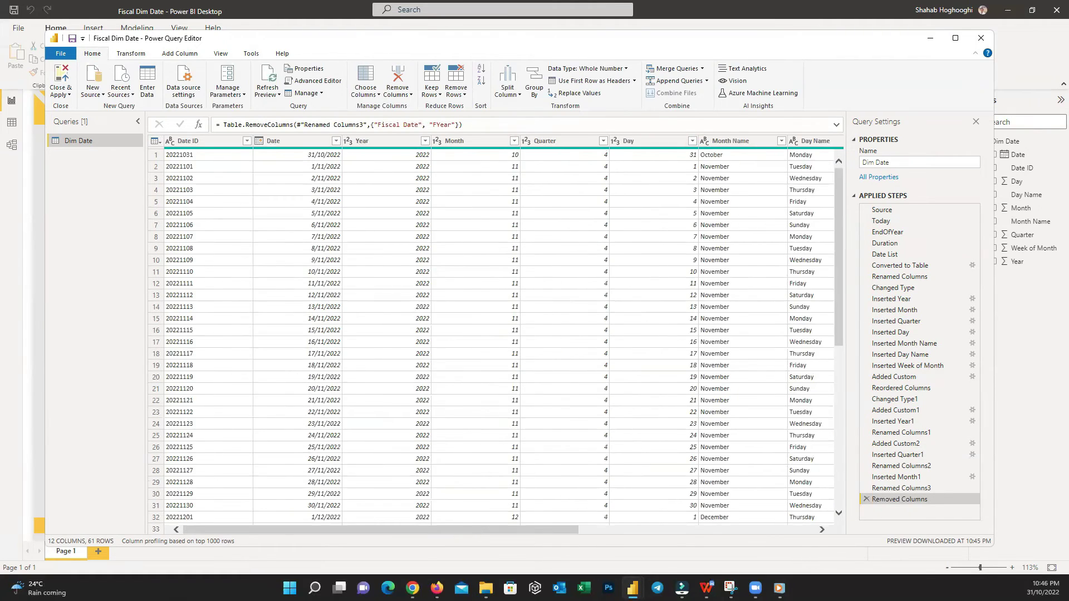
key(alt+Tab)
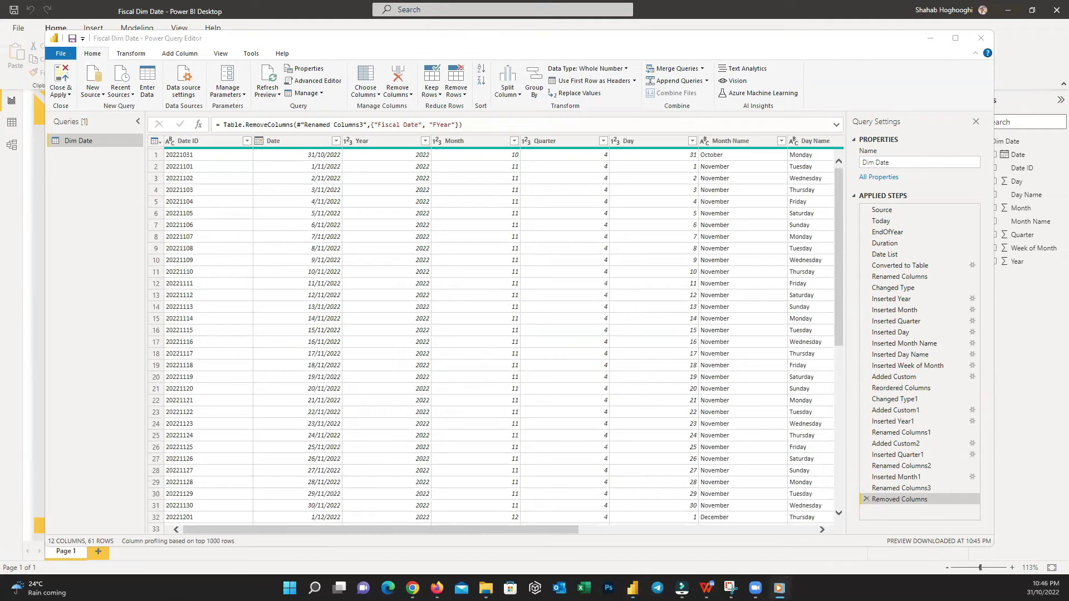
click(153, 169)
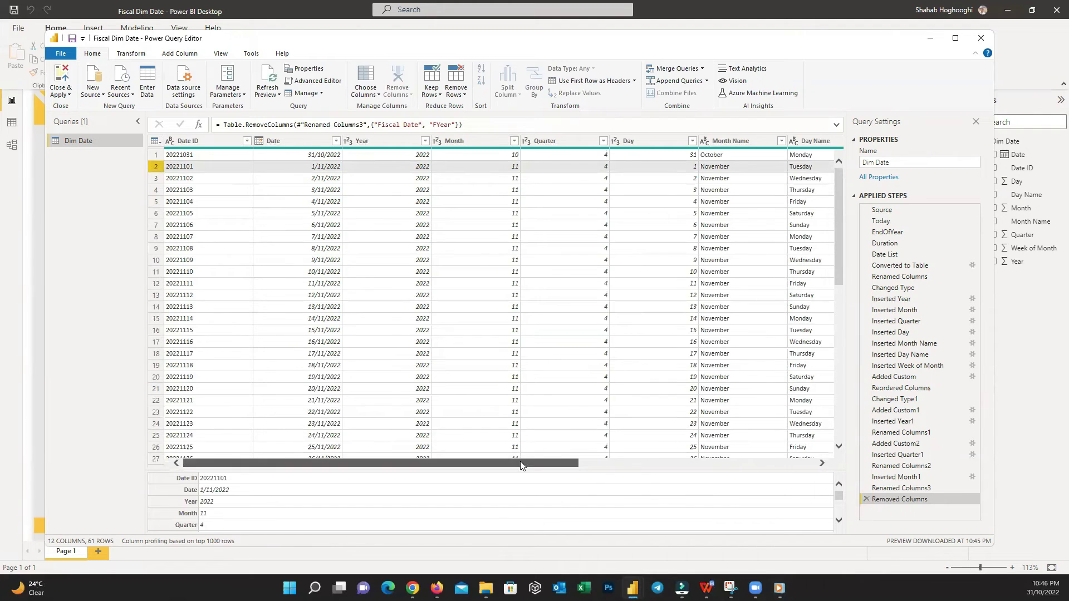
drag(542, 463, 778, 462)
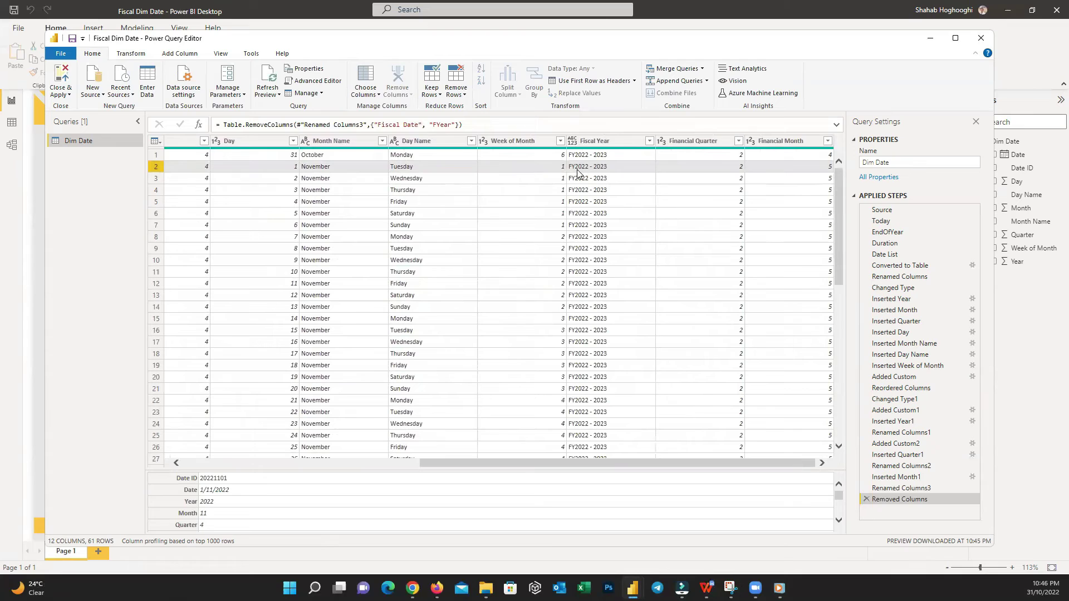